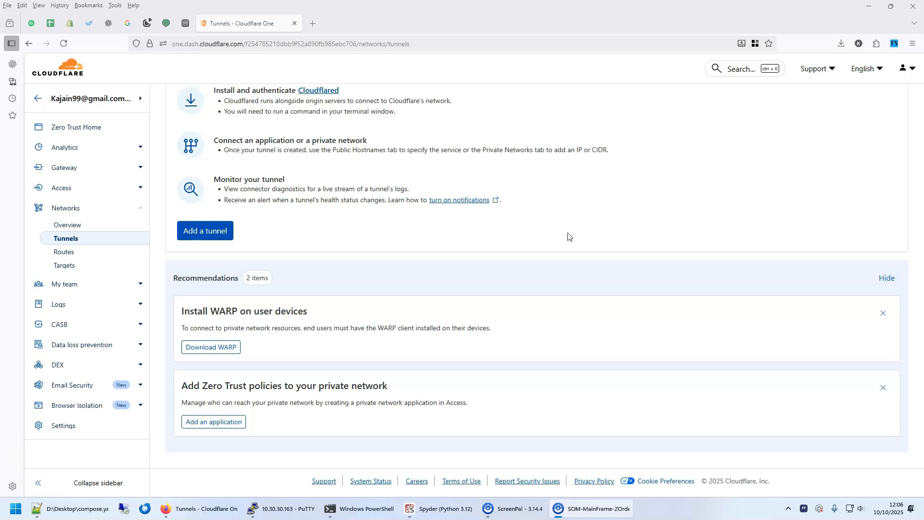
# - Create a Cloudflared tunnel named cf25 in the Zero Trust networks section
pyautogui.scroll(3, 186, 117)
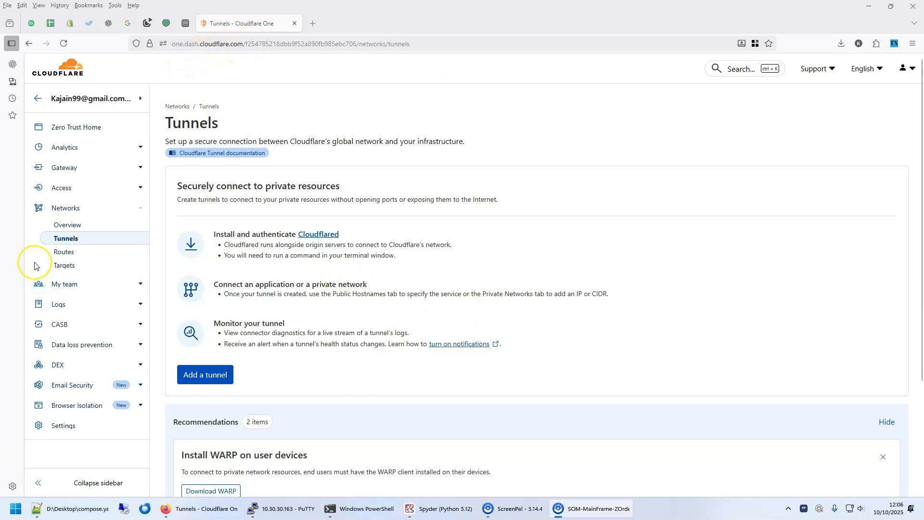
pyautogui.click(62, 209)
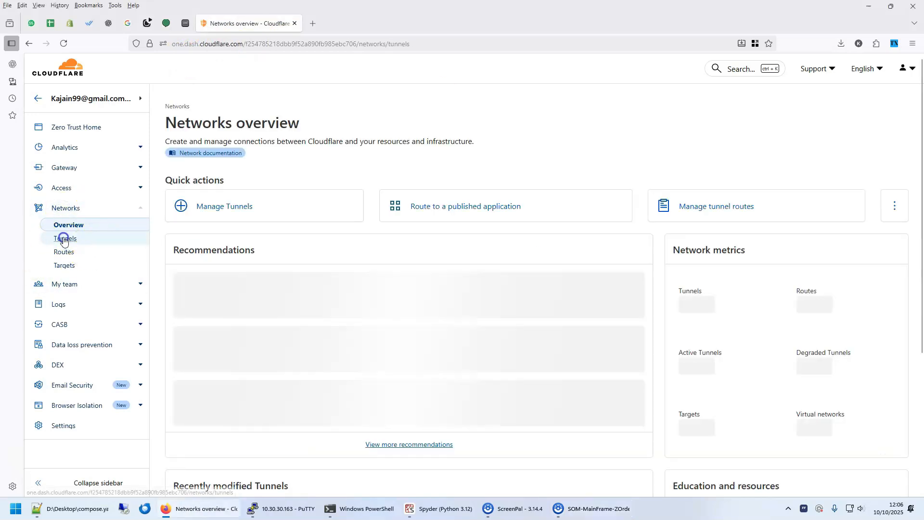
pyautogui.click(62, 238)
pyautogui.click(207, 375)
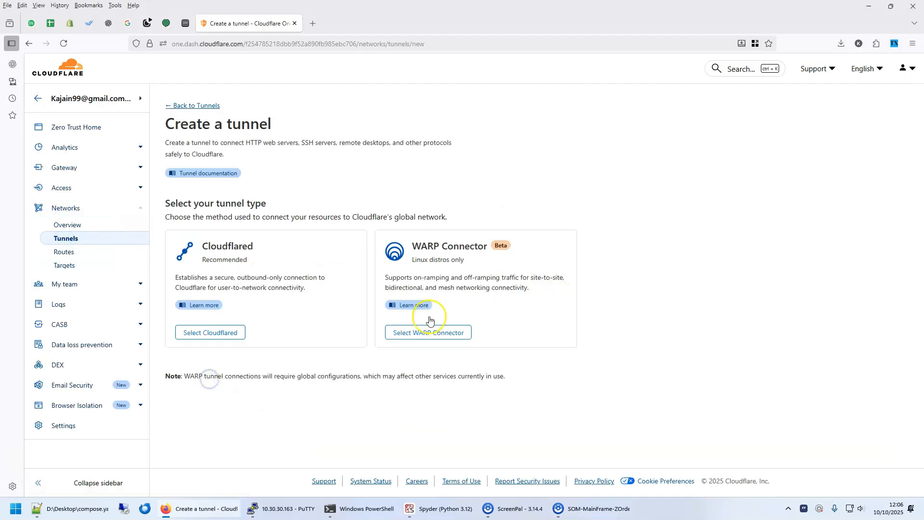
pyautogui.click(206, 332)
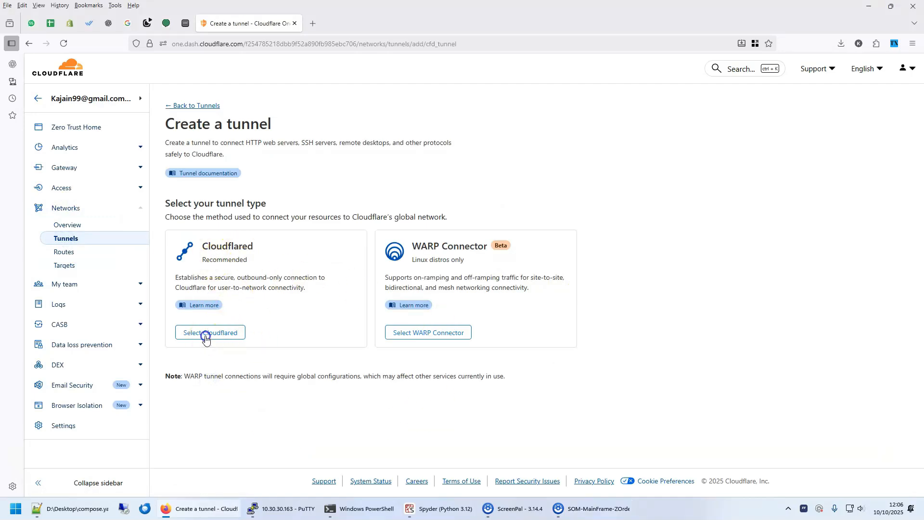
pyautogui.click(231, 283)
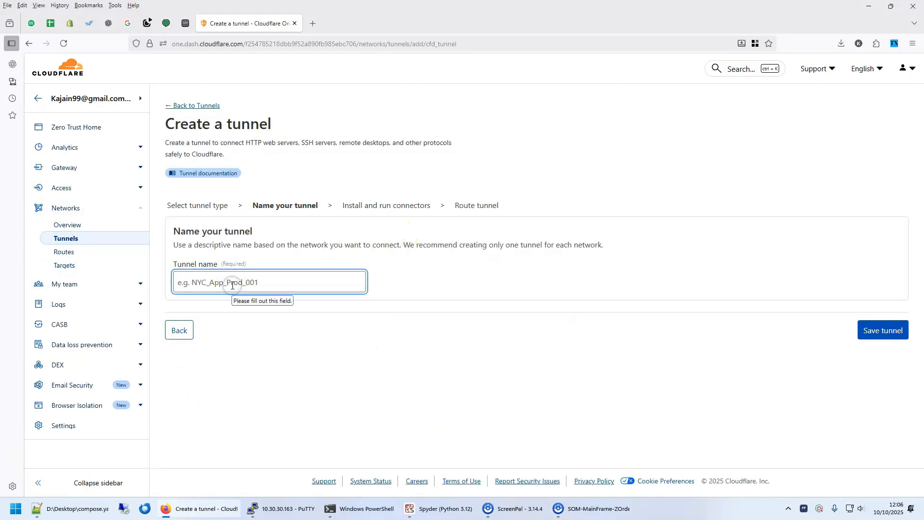
pyautogui.write('cf25')
pyautogui.click(882, 329)
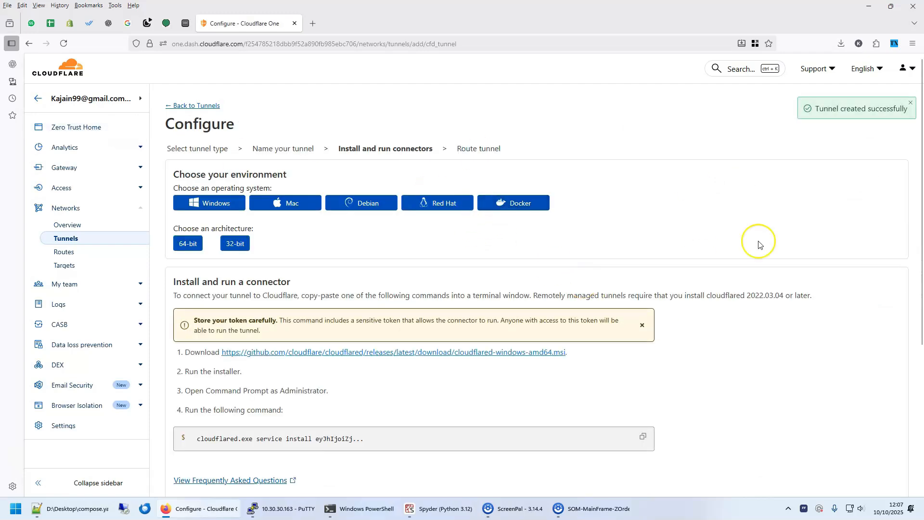
# - Choose Docker as the connector environment for the tunnel and copy its run command
pyautogui.click(515, 203)
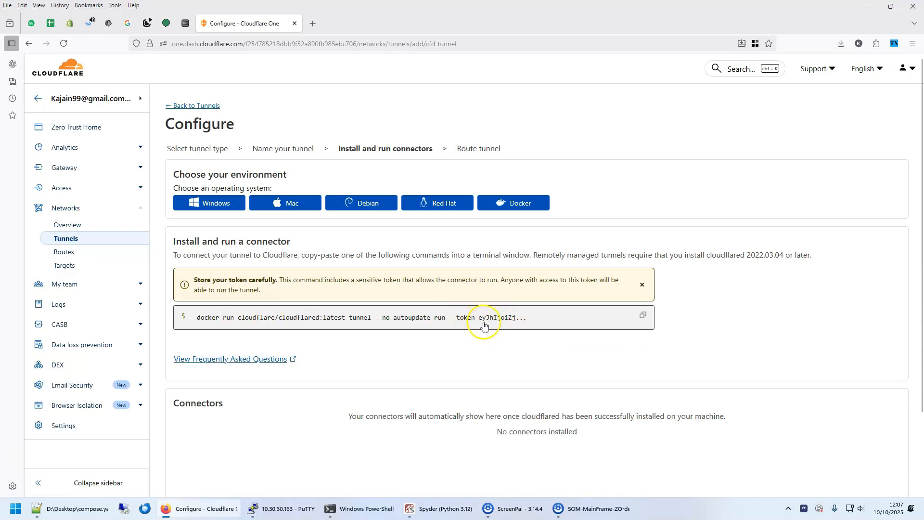
pyautogui.click(640, 317)
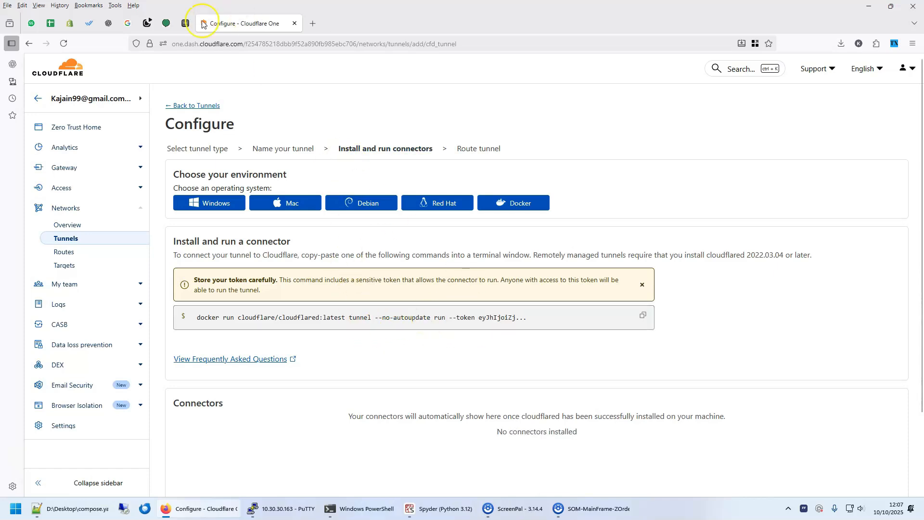
# - Switch to the UGREEN NAS desktop, close the open windows and open Docker maximized
pyautogui.click(185, 23)
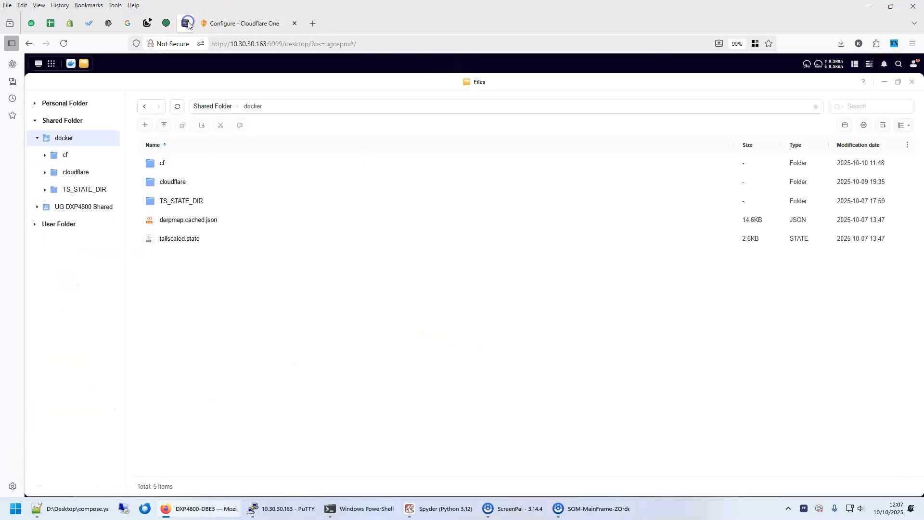
pyautogui.click(912, 82)
pyautogui.click(913, 83)
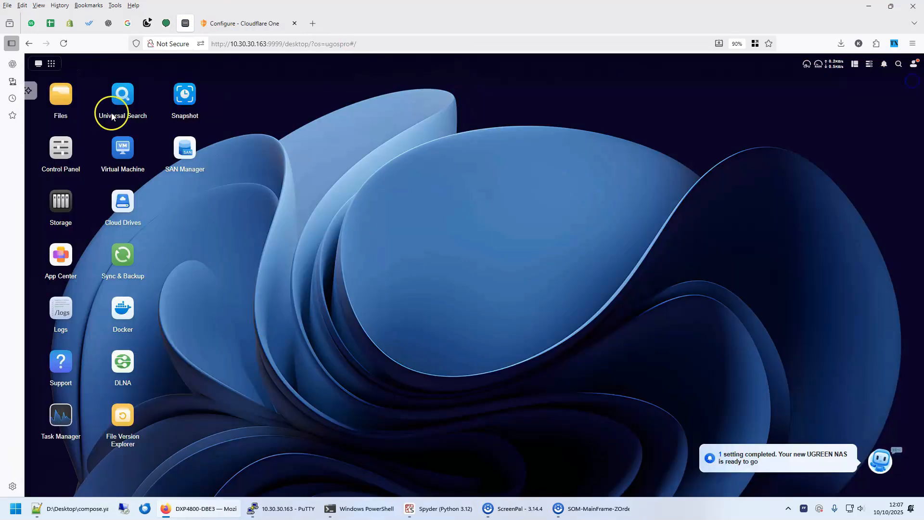
pyautogui.click(122, 309)
pyautogui.click(705, 127)
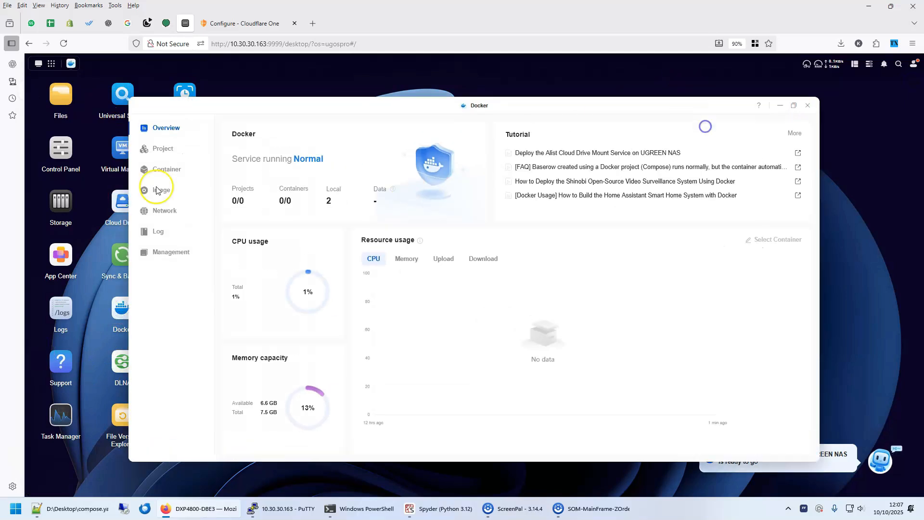
# - Start a new Docker project on the NAS and name it cf25
pyautogui.click(65, 126)
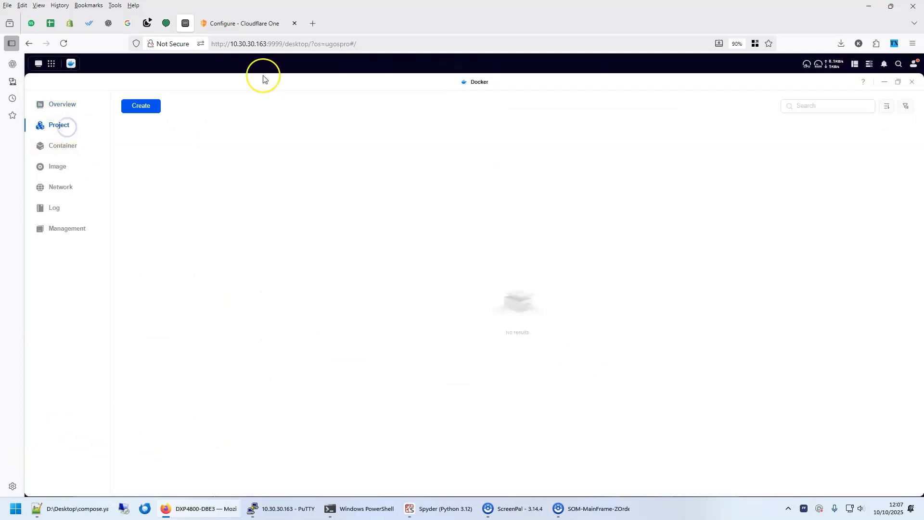
pyautogui.click(142, 105)
pyautogui.click(158, 138)
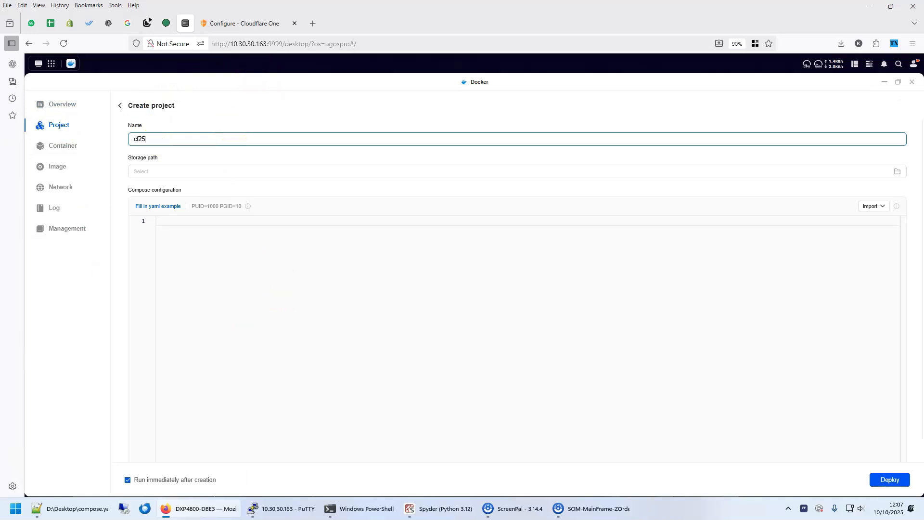
pyautogui.write('cf25')
# - Copy the whole content of compose.yaml from Notepad++ into the project's compose configuration
pyautogui.click(155, 223)
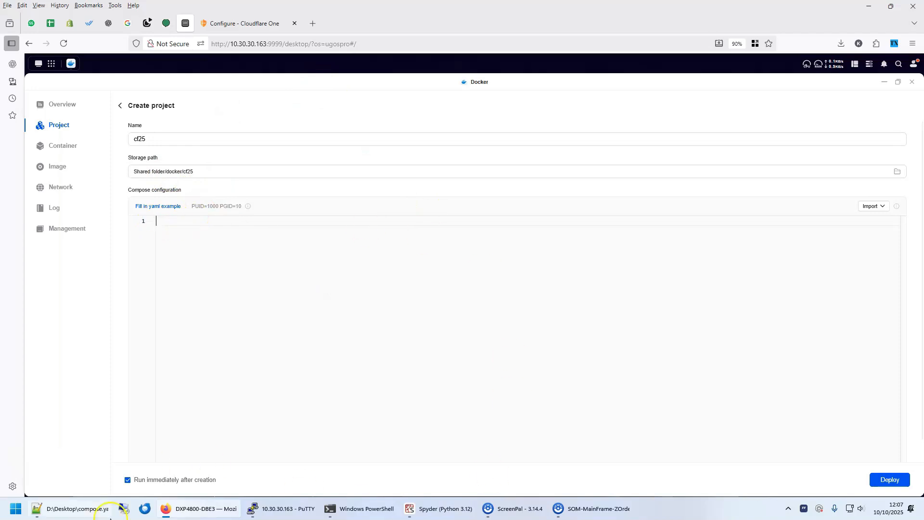
pyautogui.click(89, 507)
pyautogui.hotkey('ctrl', 'a')
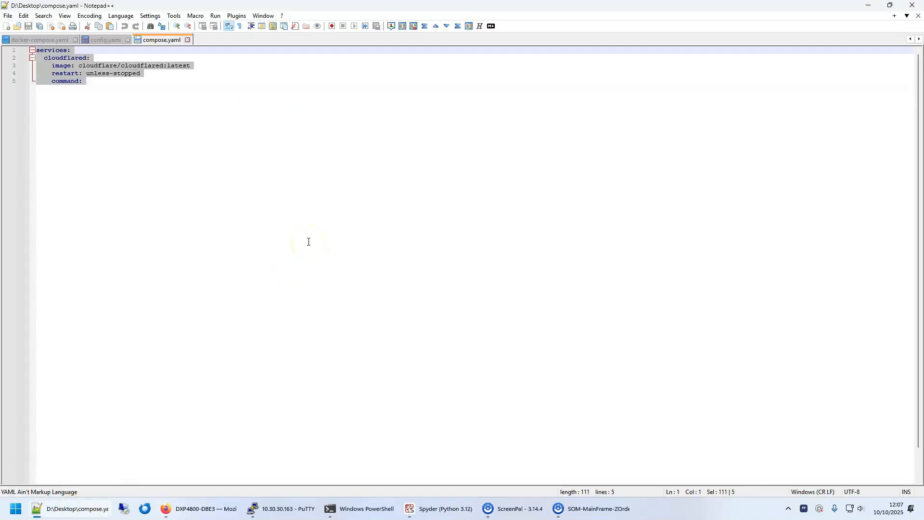
pyautogui.click(214, 506)
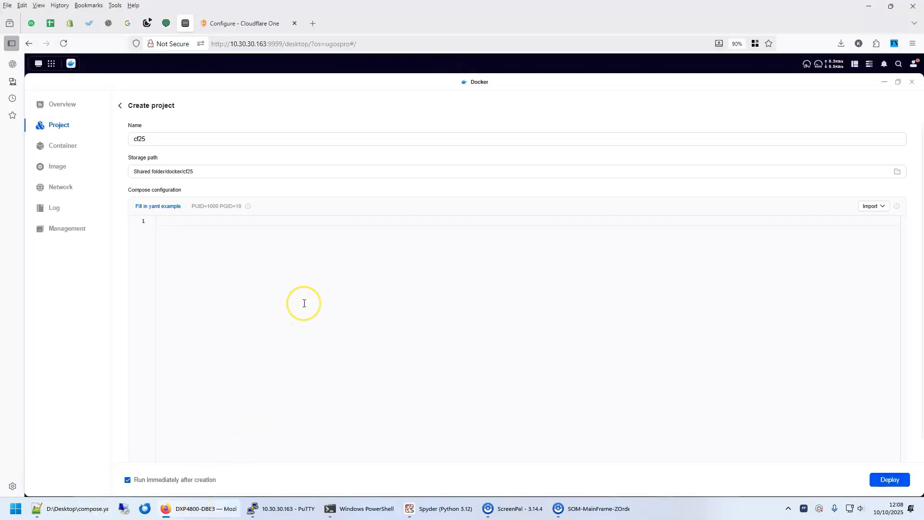
pyautogui.hotkey('ctrl', 'v')
# - Review the services, cloudflared and image entries in the compose configuration
pyautogui.moveTo(192, 221); pyautogui.dragTo(143, 221)
pyautogui.click(218, 223)
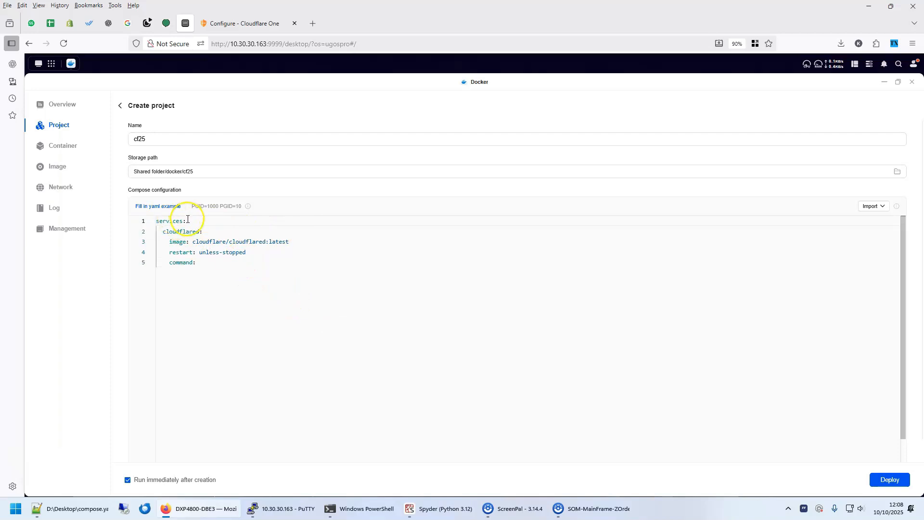
pyautogui.moveTo(163, 232); pyautogui.dragTo(199, 231)
pyautogui.moveTo(208, 241)
pyautogui.click(173, 242)
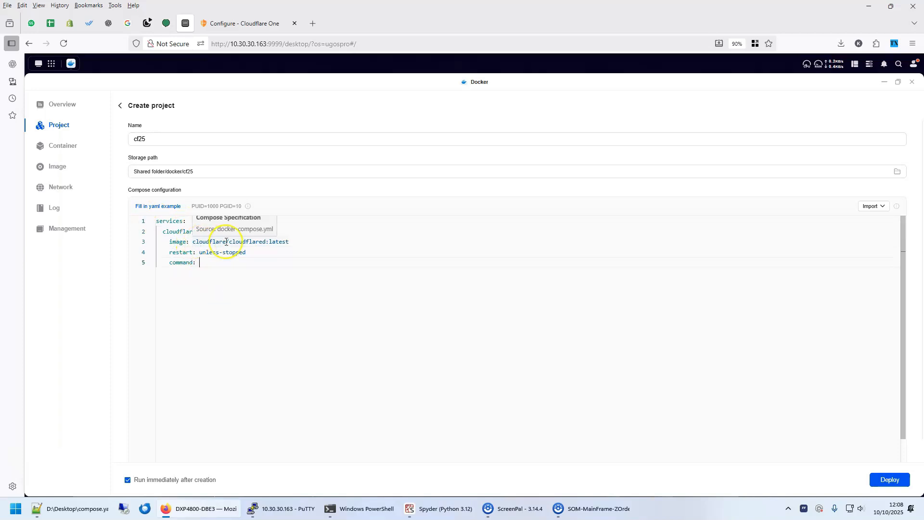
pyautogui.moveTo(193, 242); pyautogui.dragTo(219, 242)
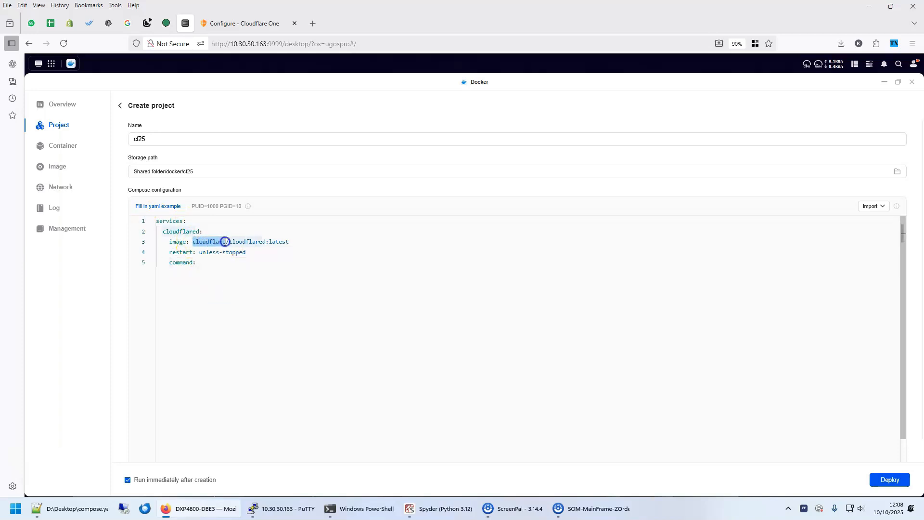
pyautogui.click(336, 323)
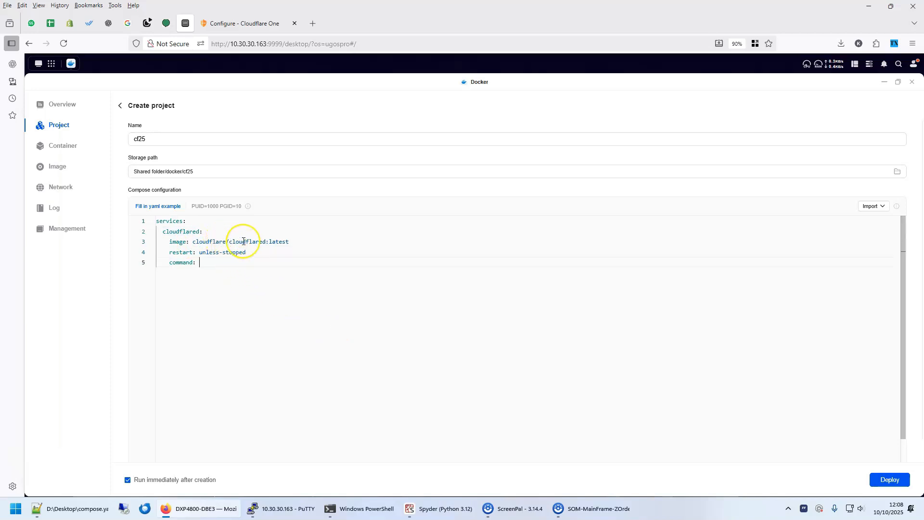
# - Paste the Docker connector command with its tunnel token after "command:" and remove its leading "docker run cloudflare/cloudflared:latest"
pyautogui.click(336, 263)
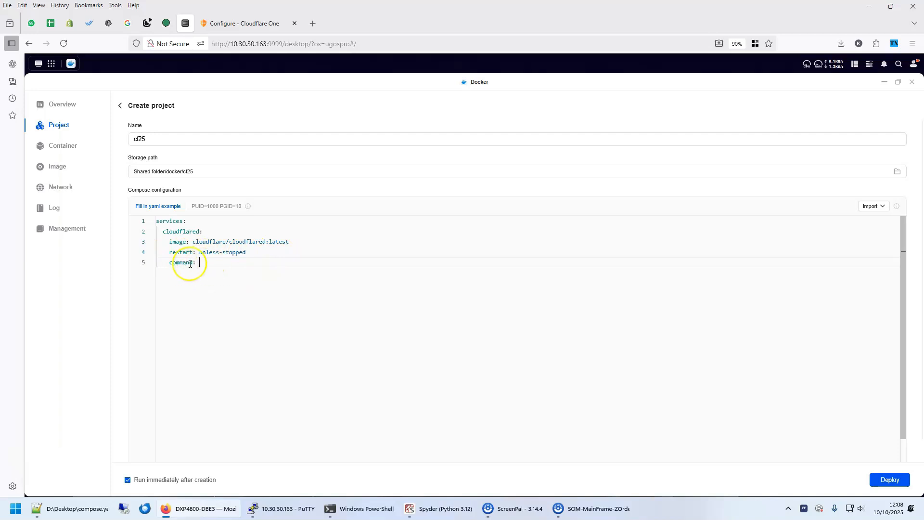
pyautogui.click(231, 23)
pyautogui.click(642, 315)
pyautogui.click(185, 23)
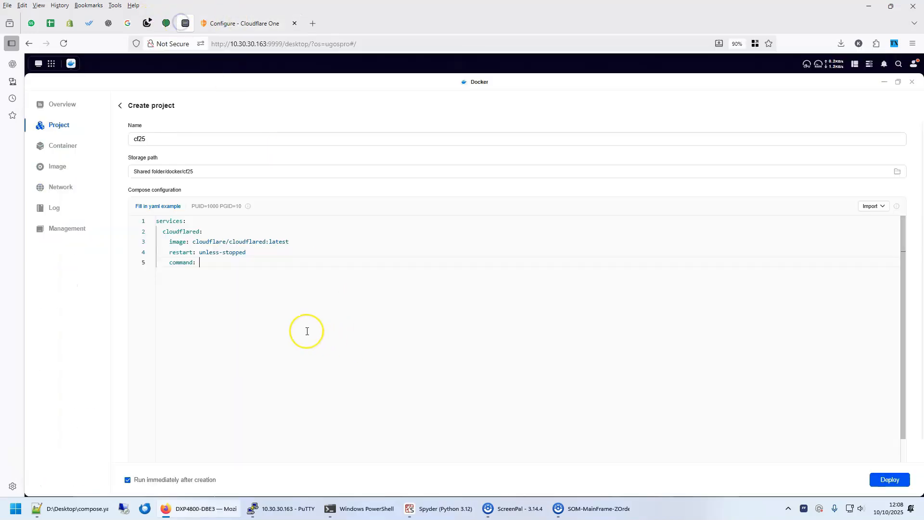
pyautogui.hotkey('ctrl', 'v')
pyautogui.click(198, 262)
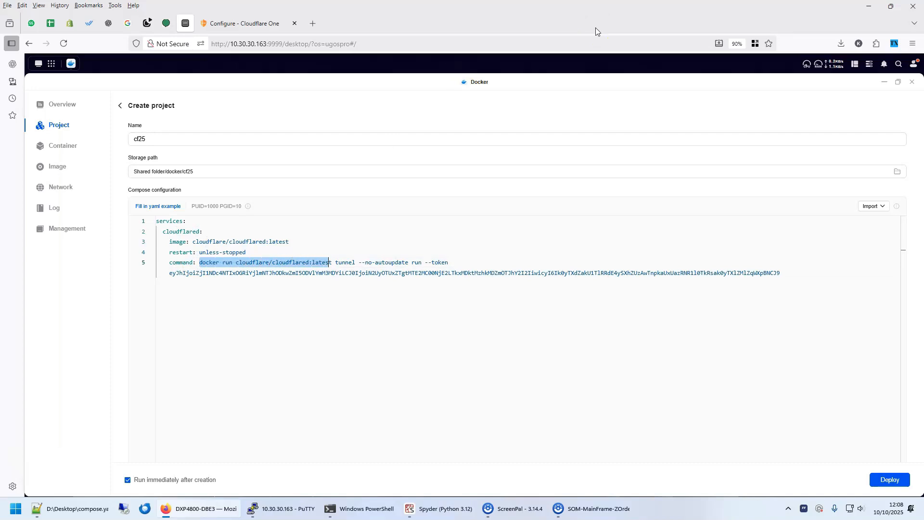
pyautogui.press('Delete')
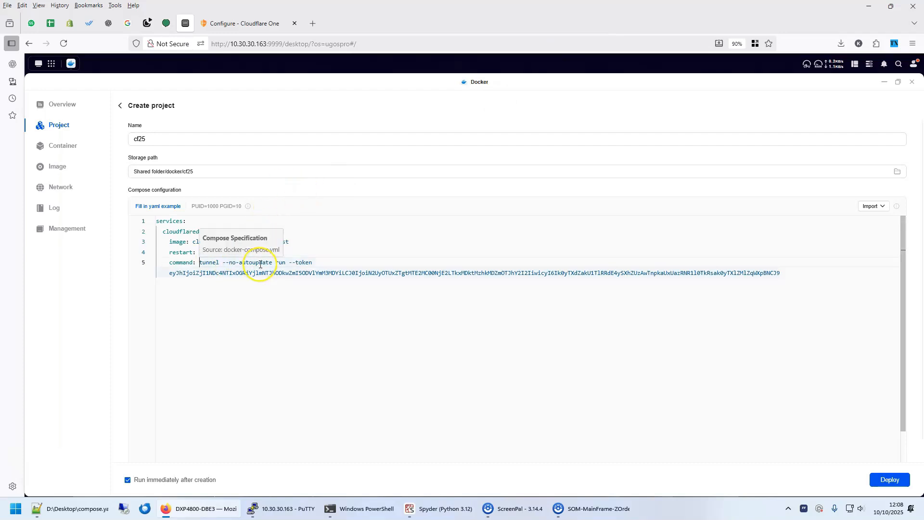
# - Deploy the cf25 project and dismiss the deployment log
pyautogui.click(900, 480)
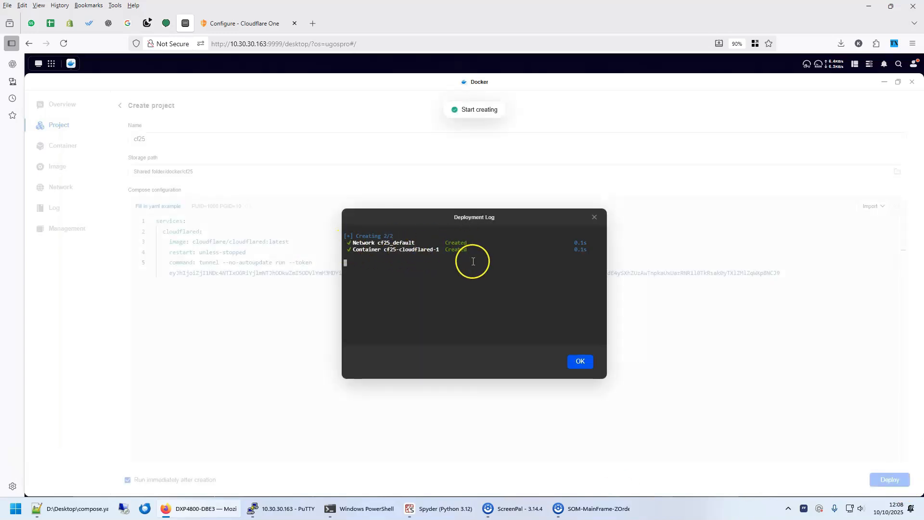
pyautogui.click(582, 363)
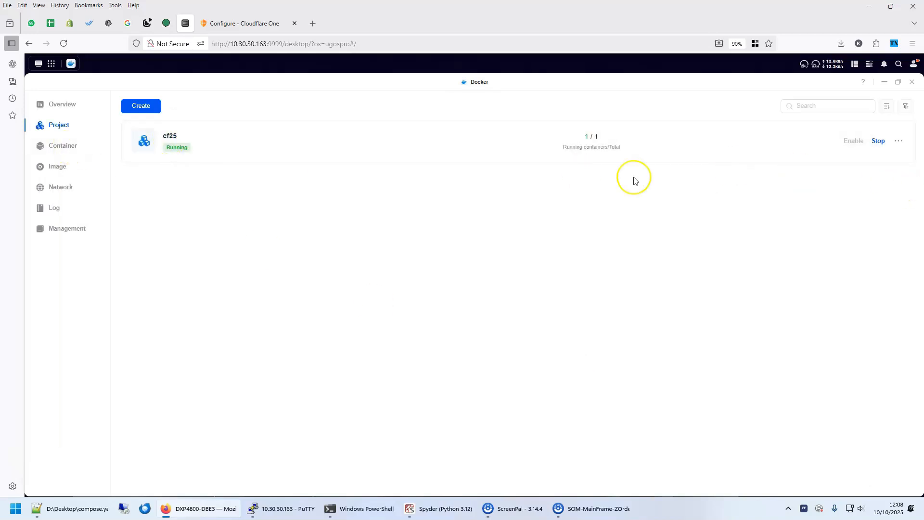
# - Return to the Cloudflare dashboard and check the status of the cf25 tunnel
pyautogui.click(221, 25)
pyautogui.click(58, 239)
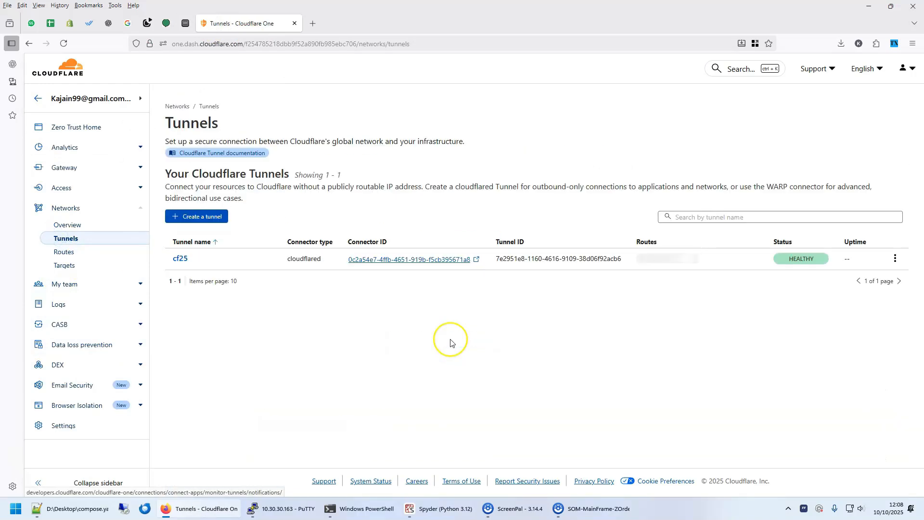
pyautogui.moveTo(784, 261)
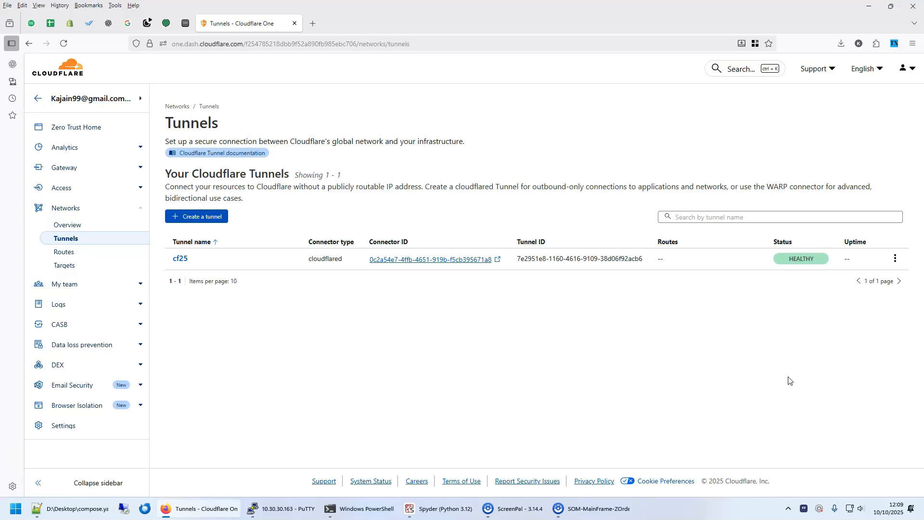
# - Start a published application route for the cf25 tunnel with subdomain cf226 and domain tapelabel.net
pyautogui.click(895, 259)
pyautogui.click(890, 282)
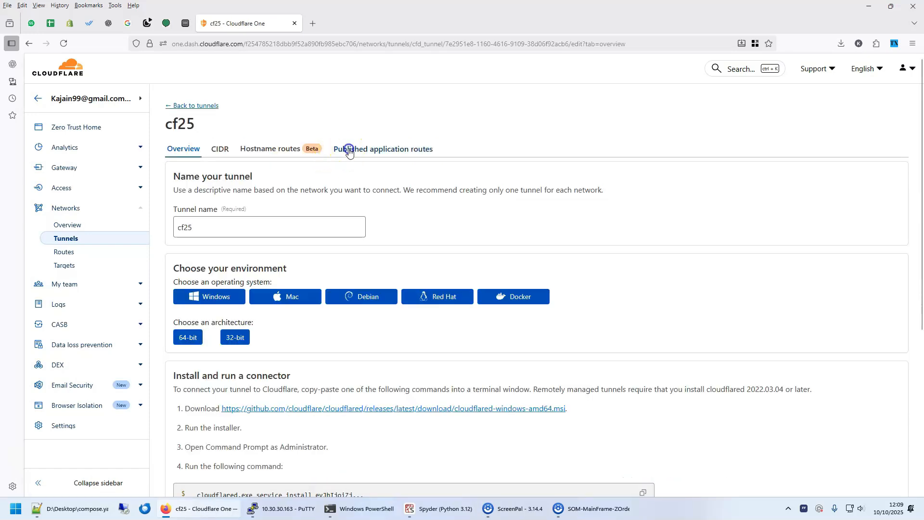
pyautogui.click(349, 150)
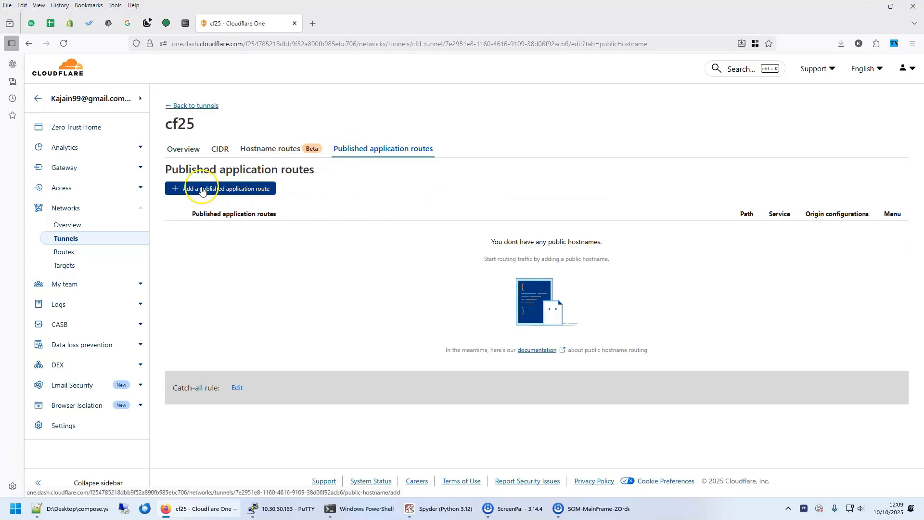
pyautogui.click(202, 190)
pyautogui.click(232, 210)
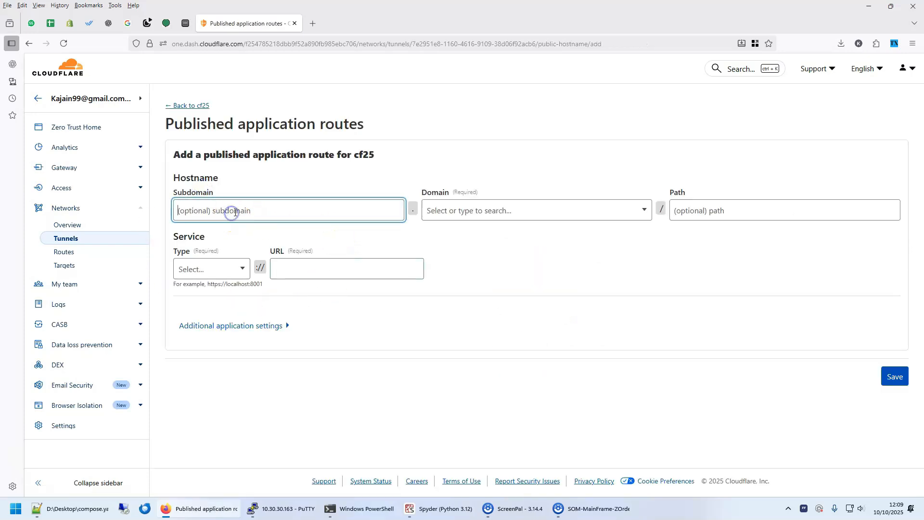
pyautogui.write('c')
pyautogui.click(571, 212)
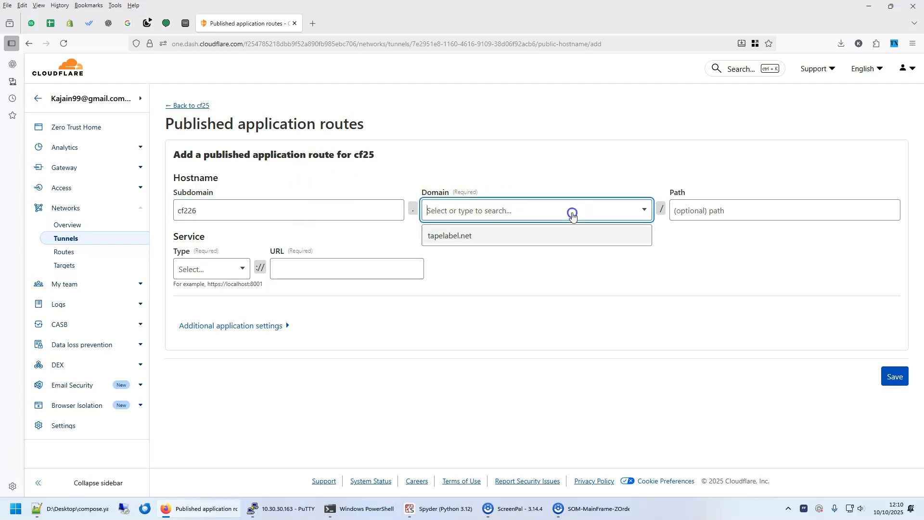
pyautogui.click(457, 239)
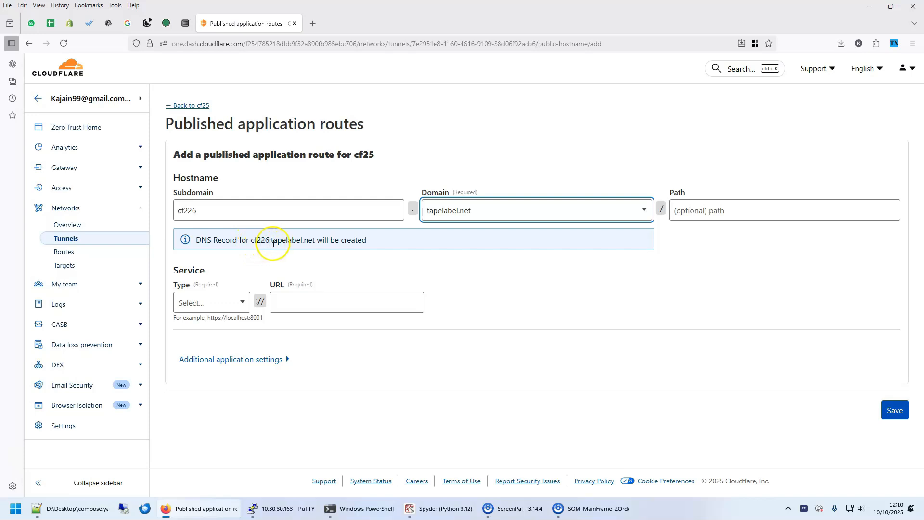
# - Set the route's service to HTTP with URL 10.30.30.163:9999 and save the route
pyautogui.click(220, 302)
pyautogui.click(205, 332)
pyautogui.click(305, 304)
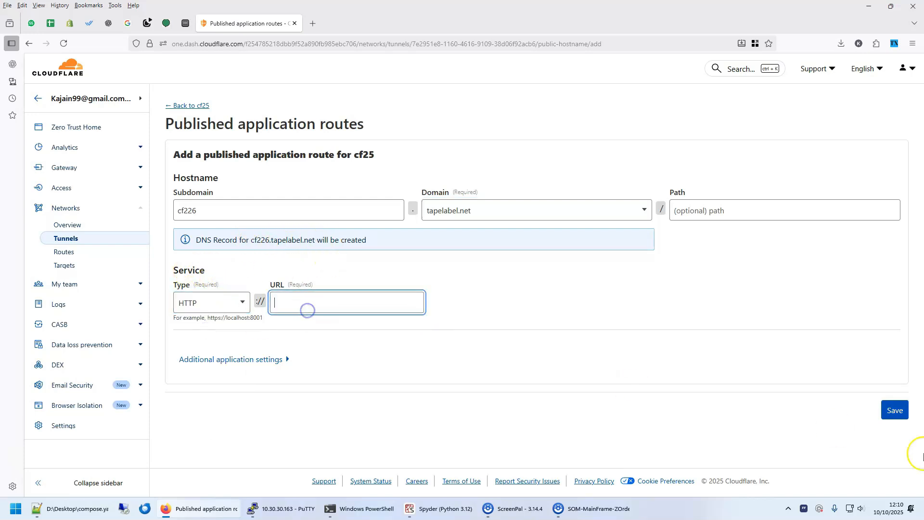
pyautogui.click(803, 508)
pyautogui.doubleClick(712, 208)
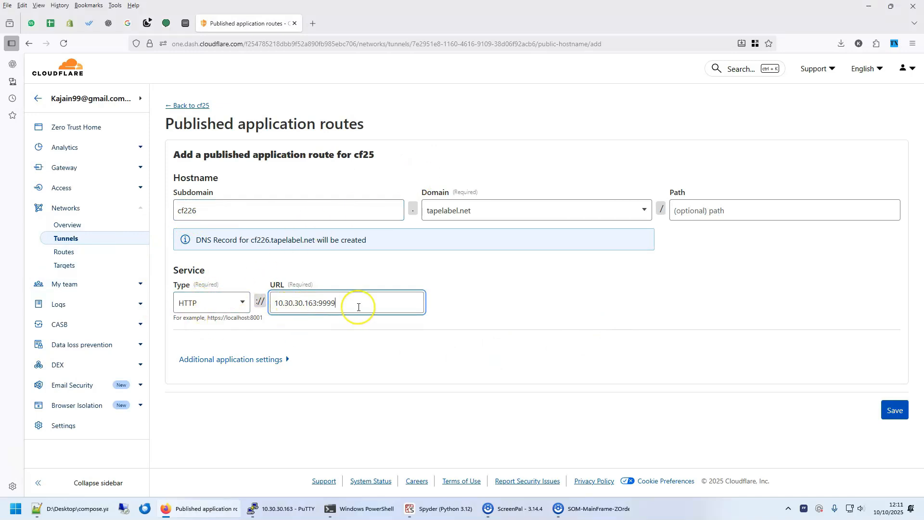
pyautogui.click(888, 411)
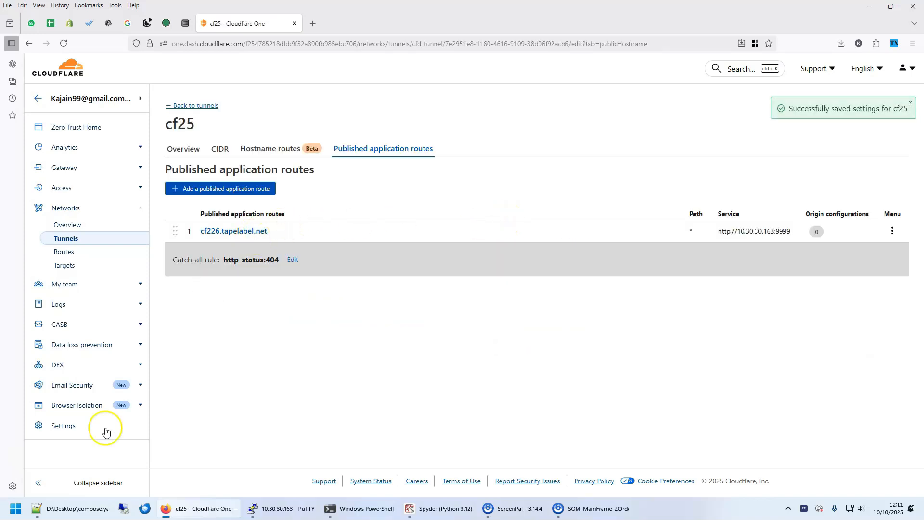
# - Test the public hostname cf226.tapelabel.net from the route's details, return to the dashboard and close the details
pyautogui.click(231, 231)
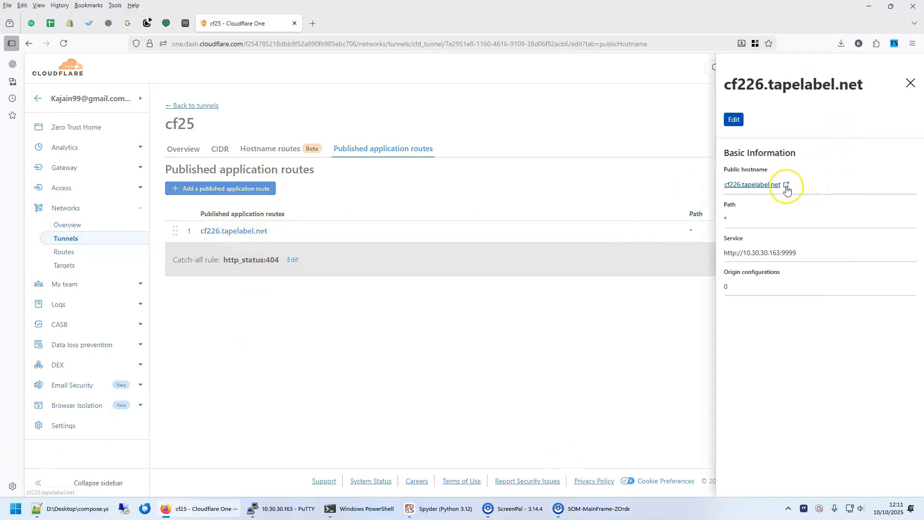
pyautogui.click(786, 187)
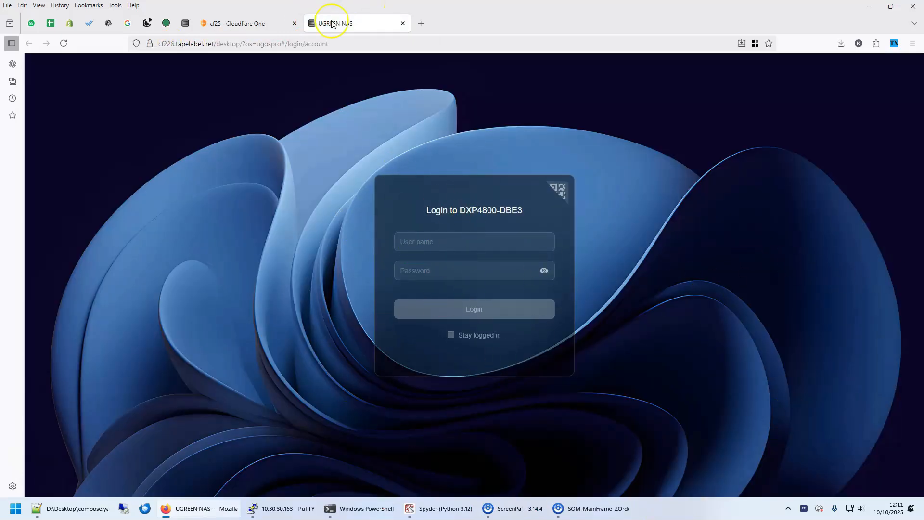
pyautogui.click(238, 23)
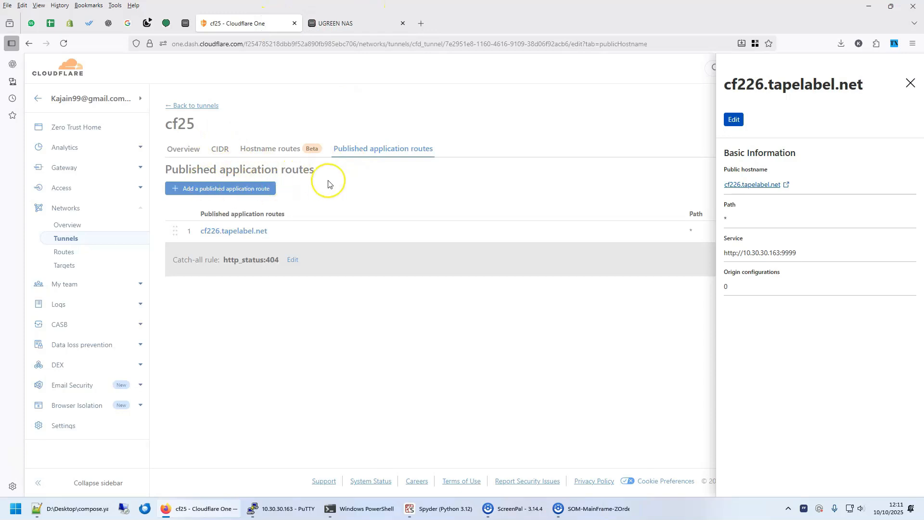
pyautogui.click(909, 82)
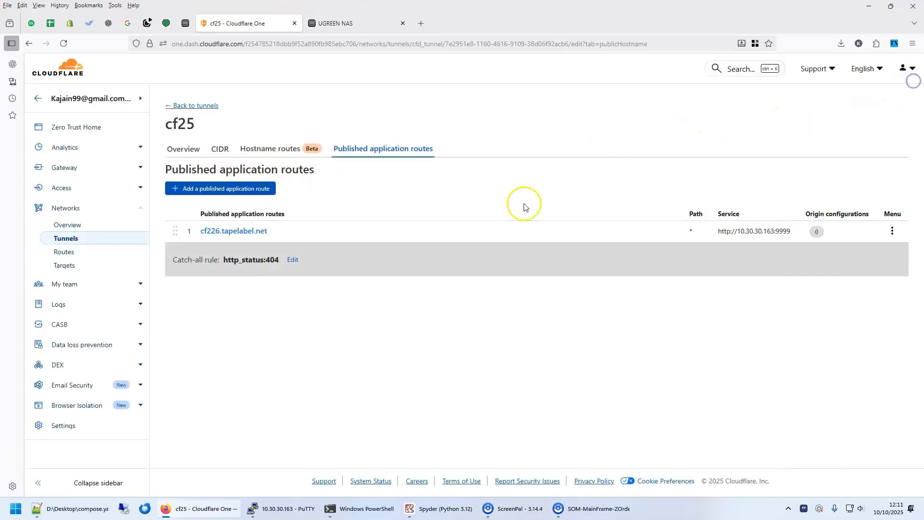